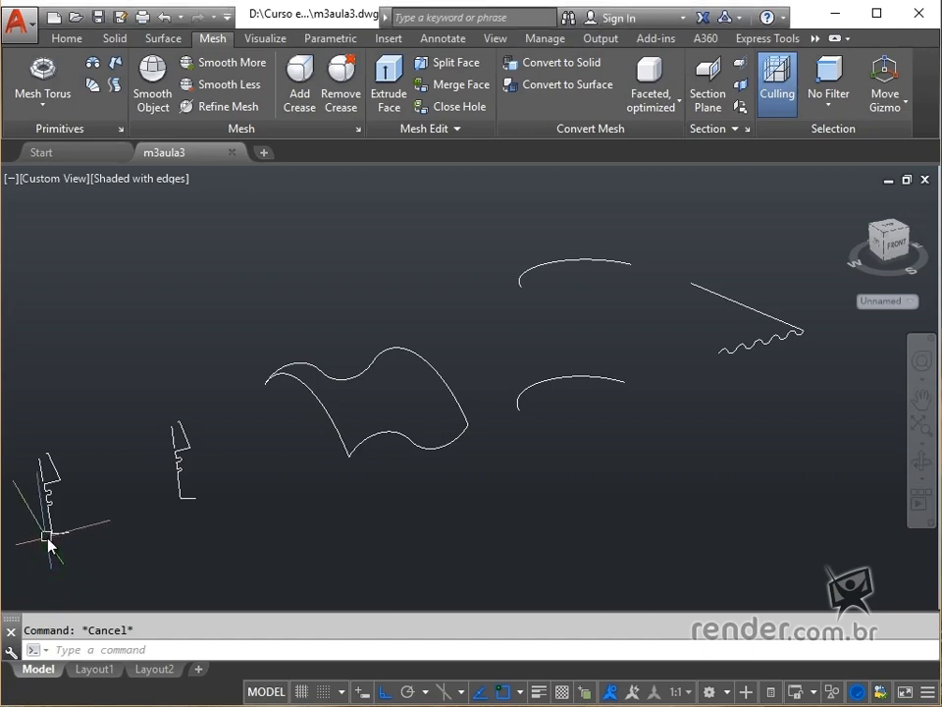
# Create a revolved surface mesh from the leftmost lamp profile about its separate axis line, from 0 through 360 degrees
pyautogui.keyDown('shift'); pyautogui.moveTo(48, 543); pyautogui.dragTo(270, 394, button='middle'); pyautogui.keyUp('shift')
pyautogui.scroll(2, 237, 403)
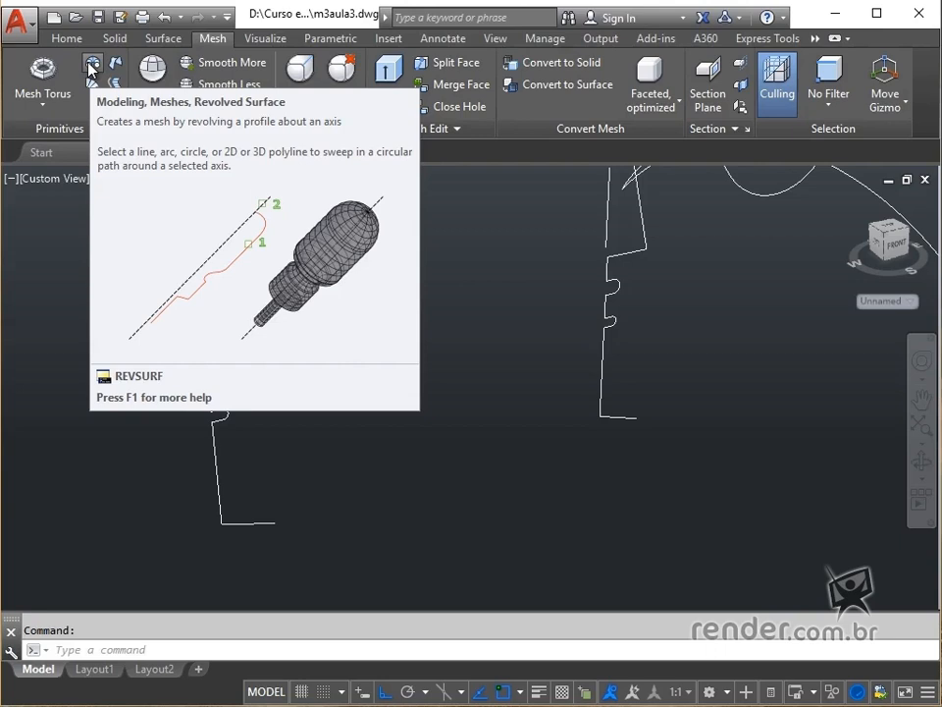
pyautogui.click(91, 67)
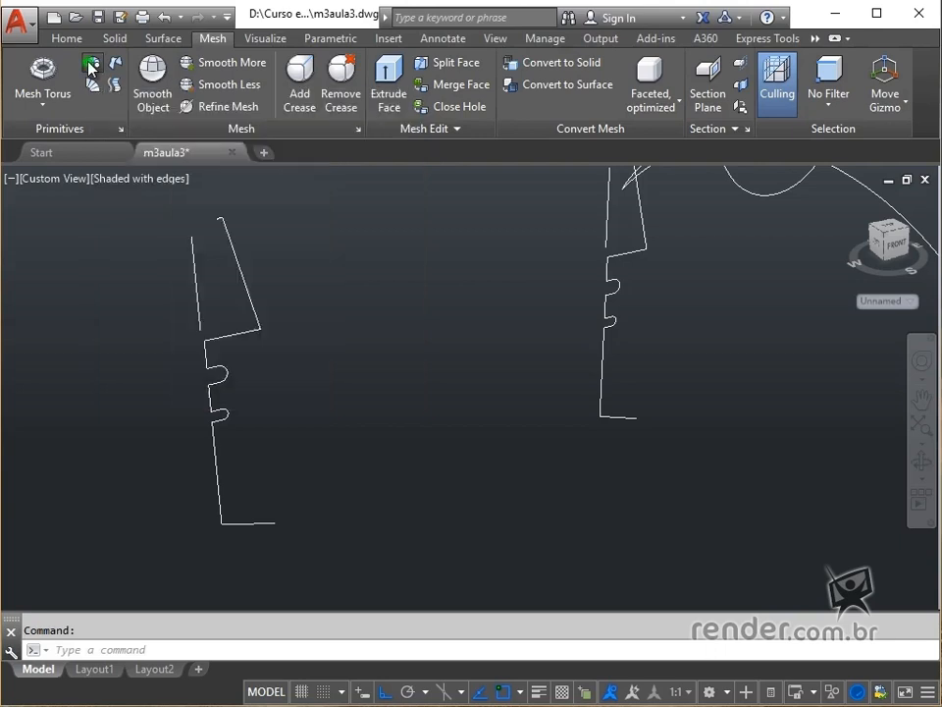
pyautogui.click(247, 292)
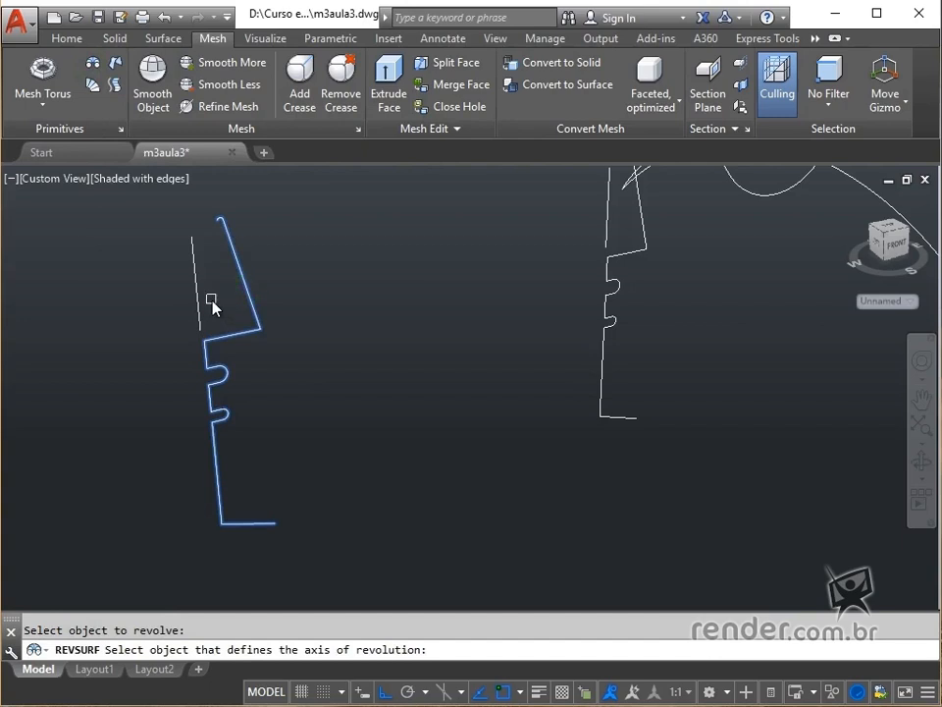
pyautogui.click(196, 293)
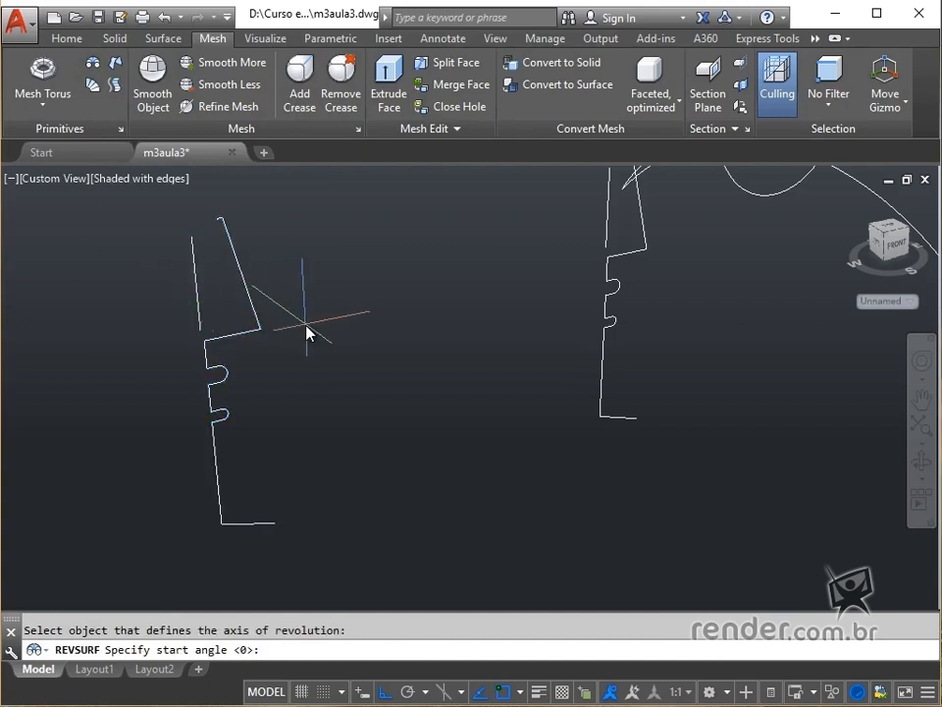
pyautogui.press('Return')
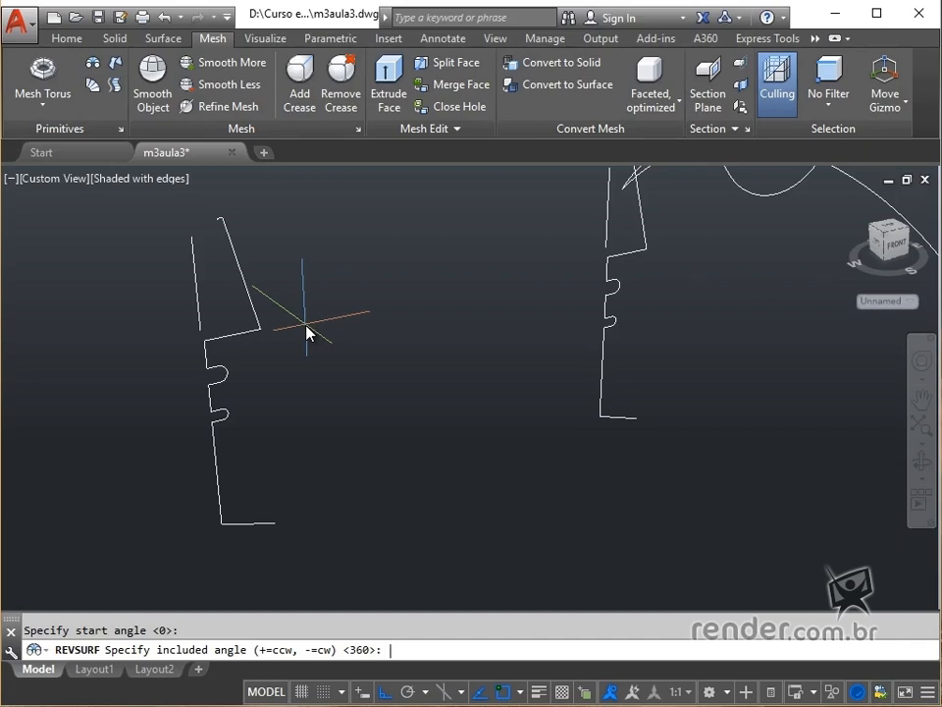
pyautogui.press('Return')
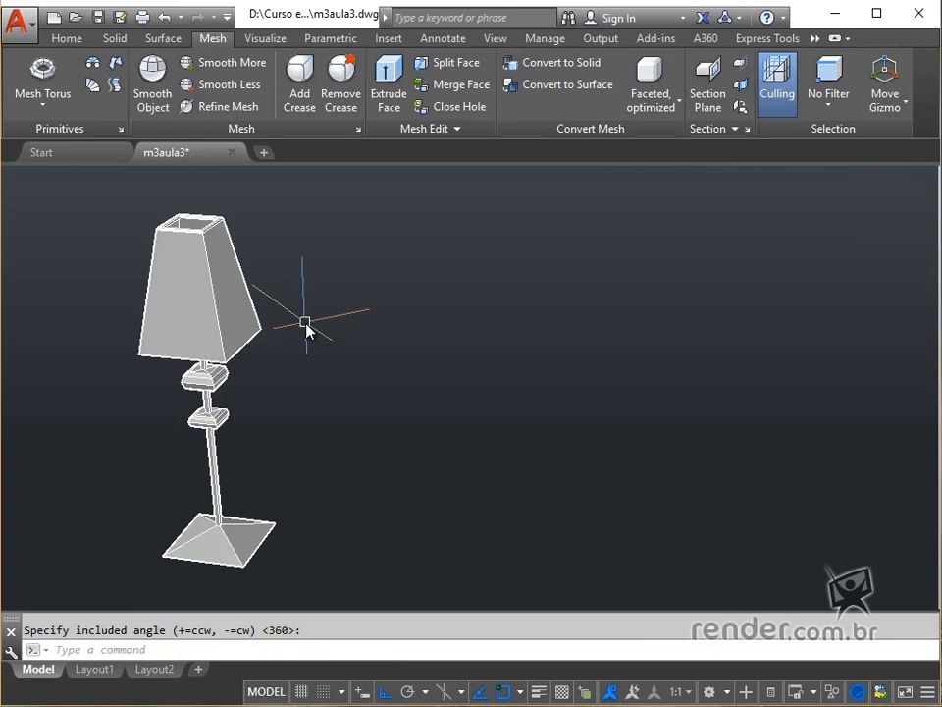
# Set the SURFTAB1 mesh density variable to 50
pyautogui.scroll(-3, 294, 344)
pyautogui.moveTo(326, 391); pyautogui.dragTo(305, 415, button='middle')
pyautogui.keyDown('shift'); pyautogui.moveTo(414, 450); pyautogui.dragTo(380, 450, button='middle'); pyautogui.keyUp('shift')
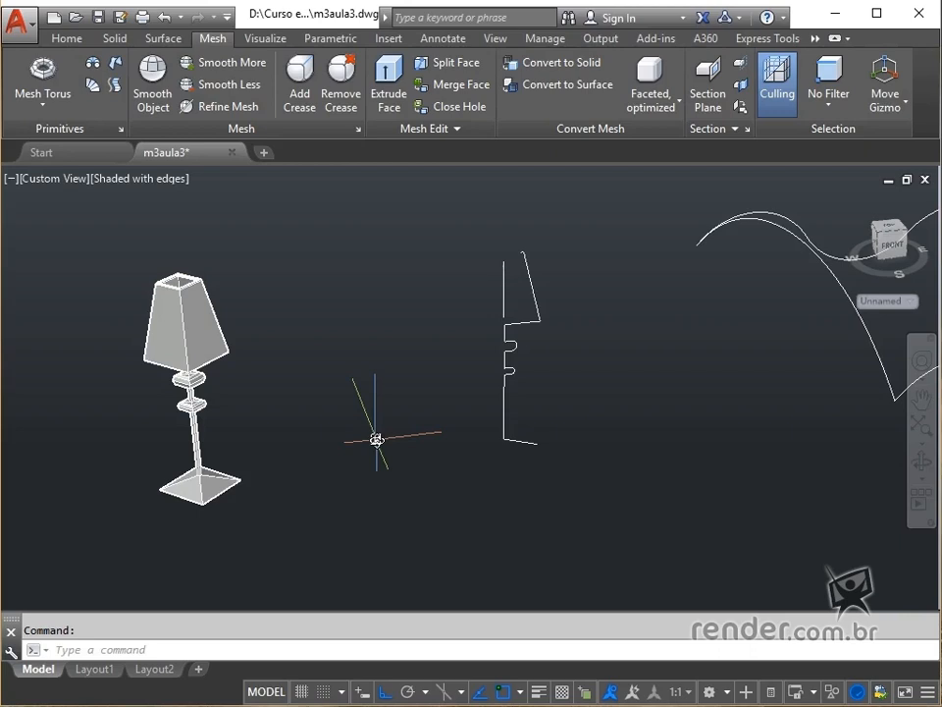
pyautogui.write('SURFTAB1')
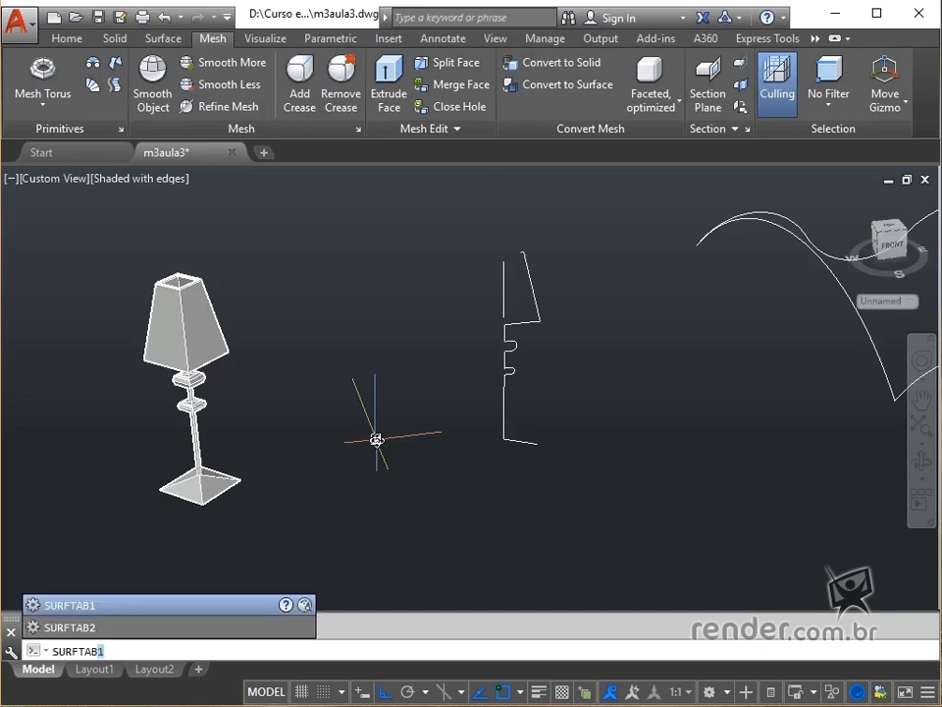
pyautogui.press('Return')
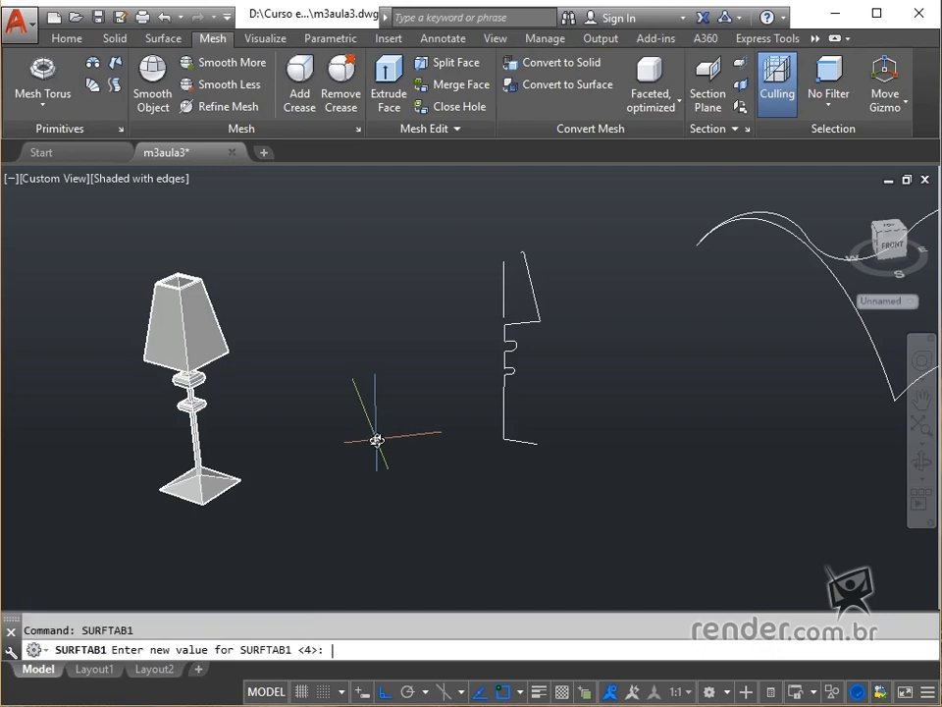
pyautogui.write('50')
pyautogui.press('Return')
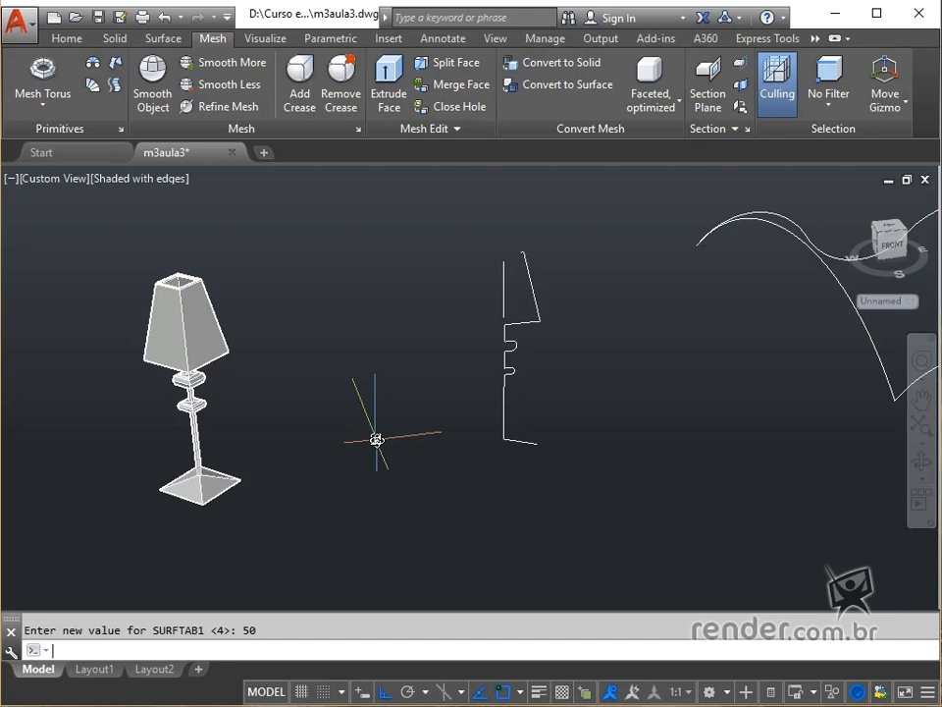
# Set the SURFTAB2 mesh density variable to 50
pyautogui.write('SURFTA')
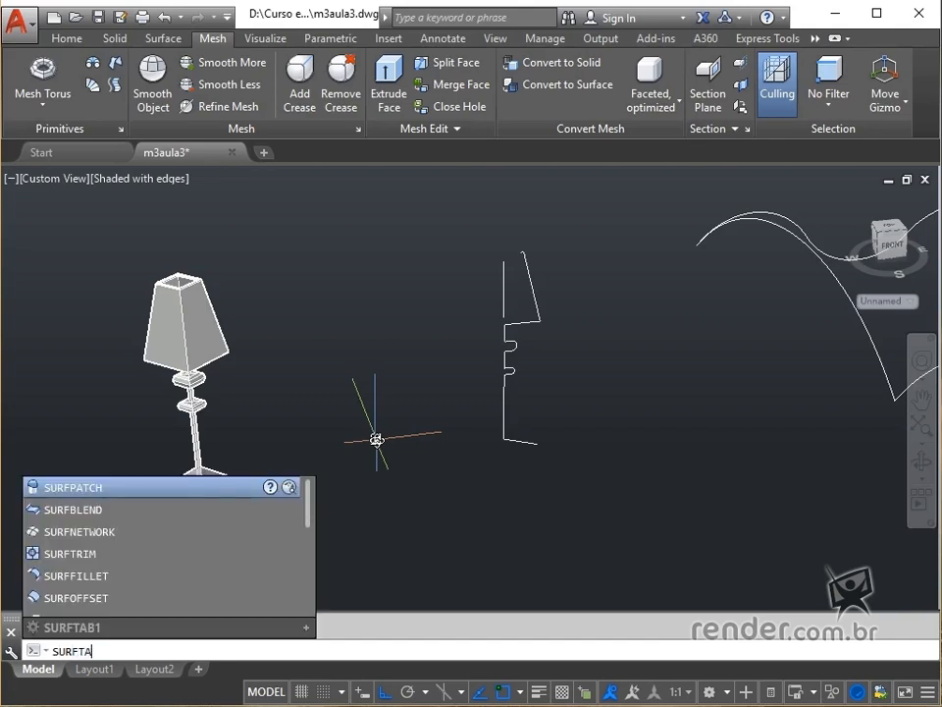
pyautogui.write('B2')
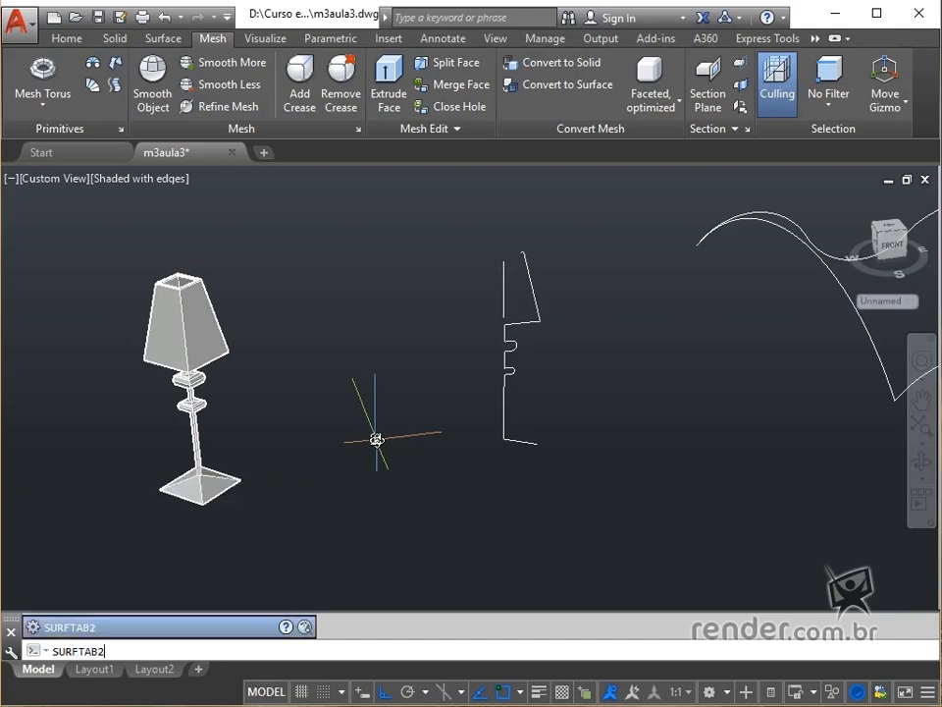
pyautogui.press('Return')
pyautogui.write('50')
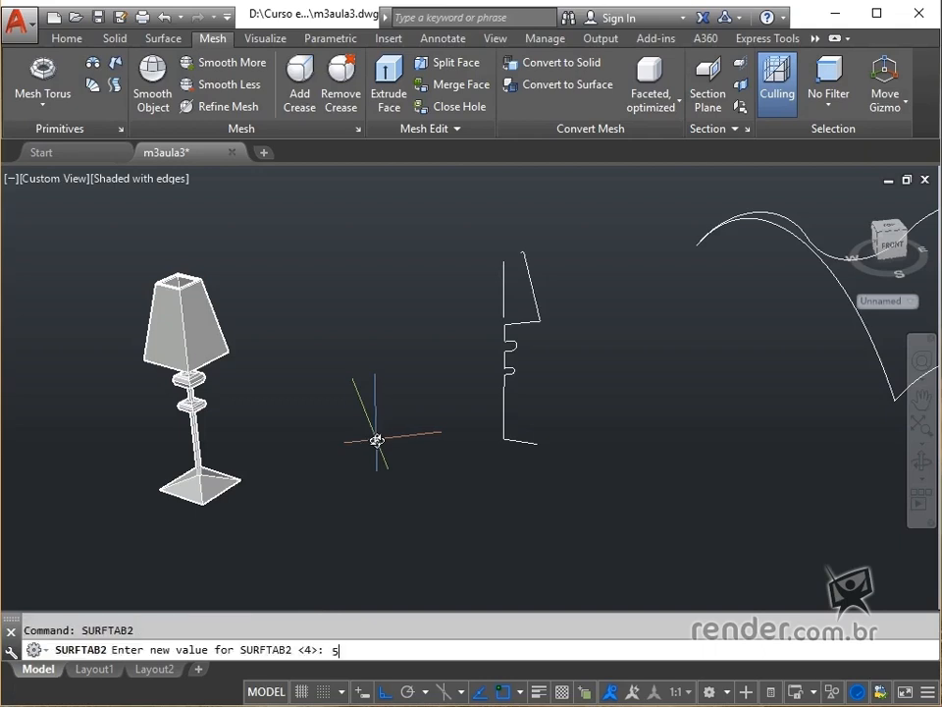
pyautogui.press('Return')
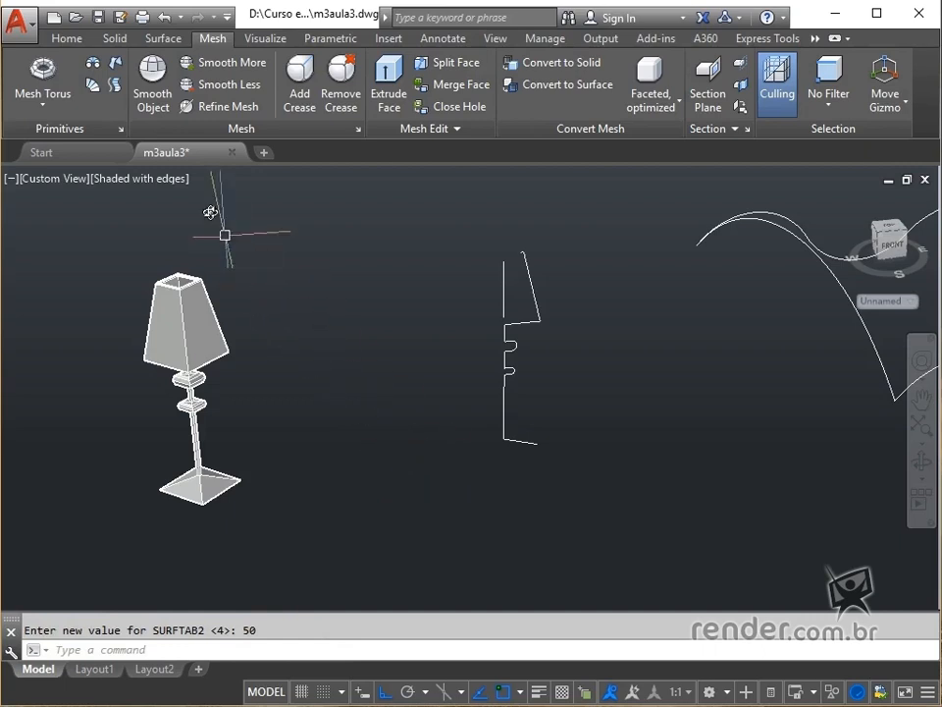
# Create a revolved surface mesh from the second lamp profile about its own axis line, from 0 through 360 degrees
pyautogui.click(92, 62)
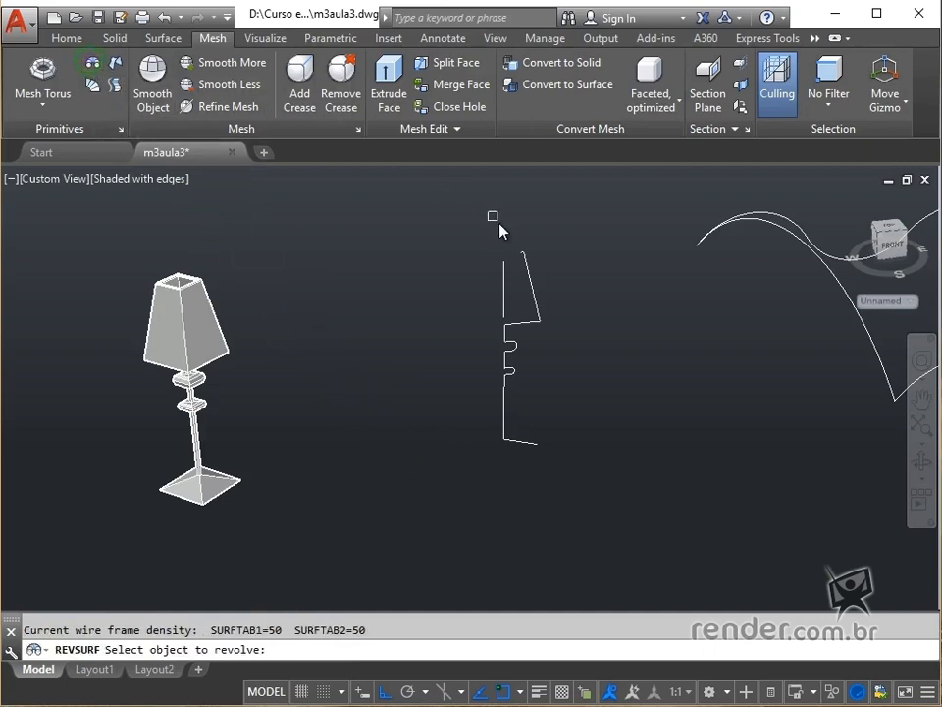
pyautogui.click(530, 275)
pyautogui.click(504, 289)
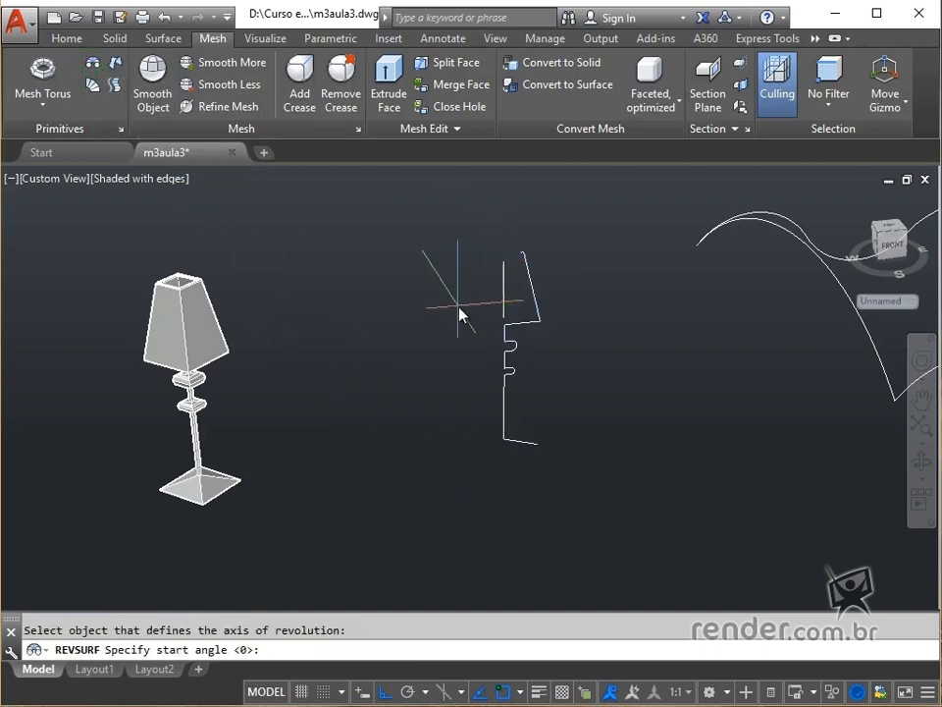
pyautogui.press('Return')
pyautogui.press('Return')
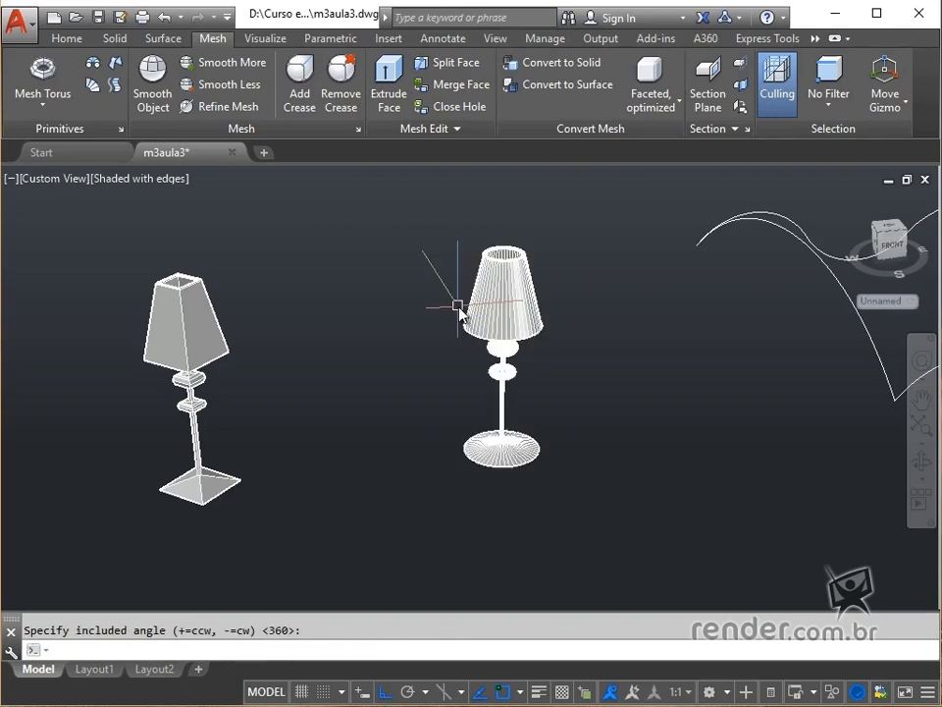
# Create an edge surface mesh from the four connected curves, picking the lower wavy curve, left curve, upper wavy curve and right curve
pyautogui.scroll(1, 591, 278)
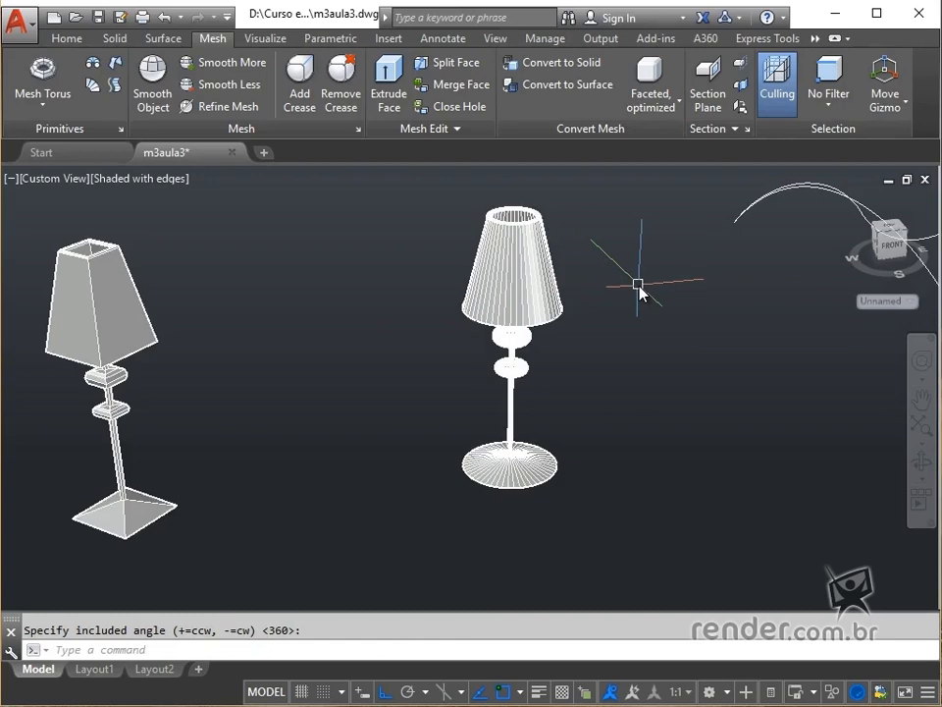
pyautogui.moveTo(741, 324); pyautogui.dragTo(689, 327, button='middle')
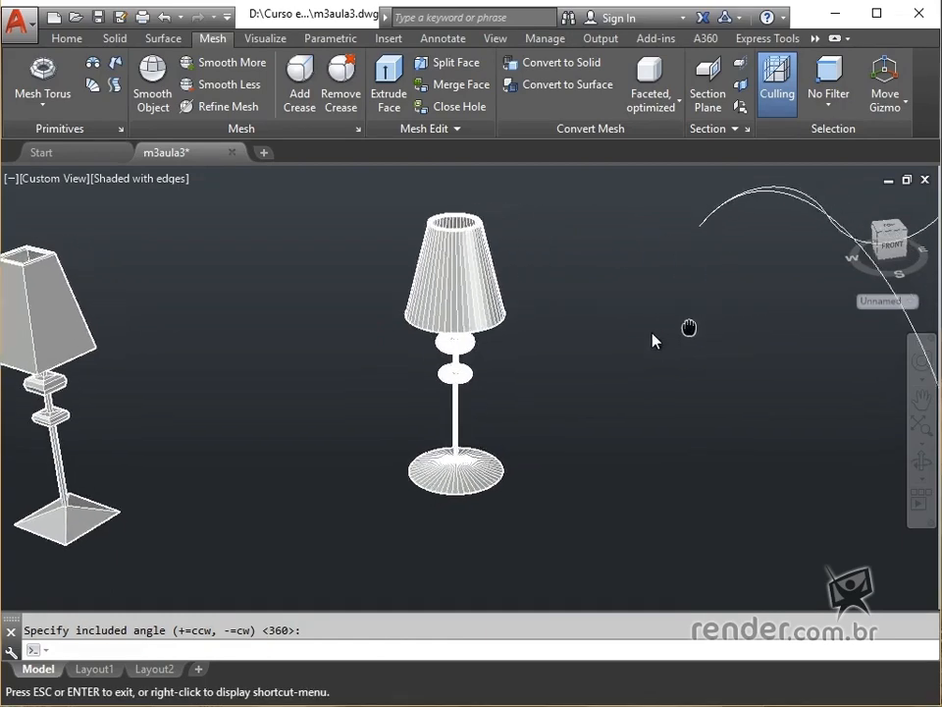
pyautogui.moveTo(689, 327)
pyautogui.mouseDown()
pyautogui.moveTo(414, 351)
pyautogui.moveTo(238, 391)
pyautogui.mouseUp()
pyautogui.press('Escape')
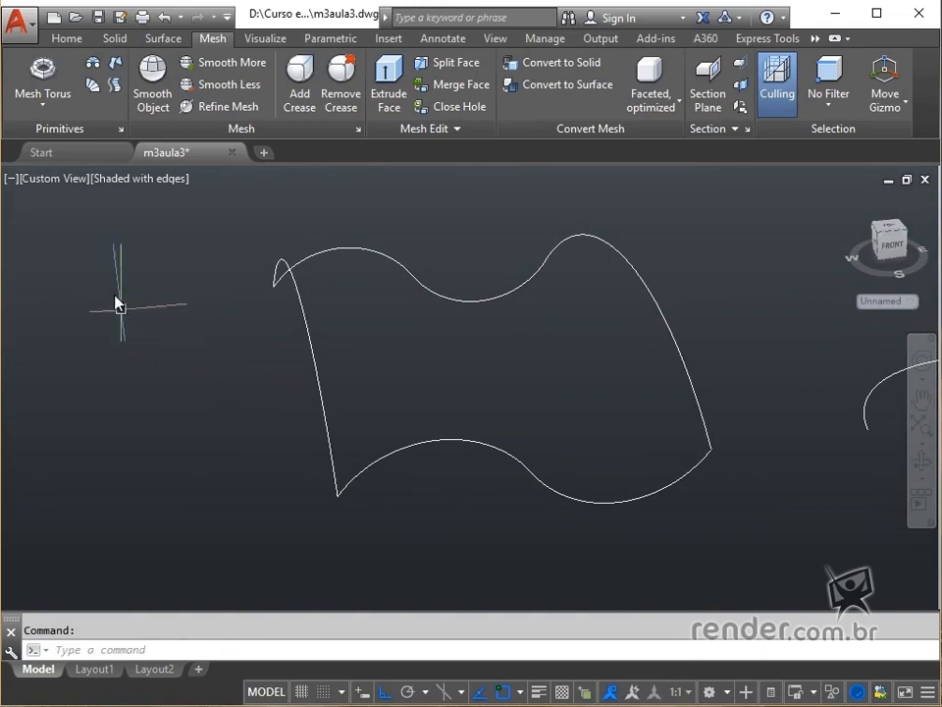
pyautogui.click(117, 66)
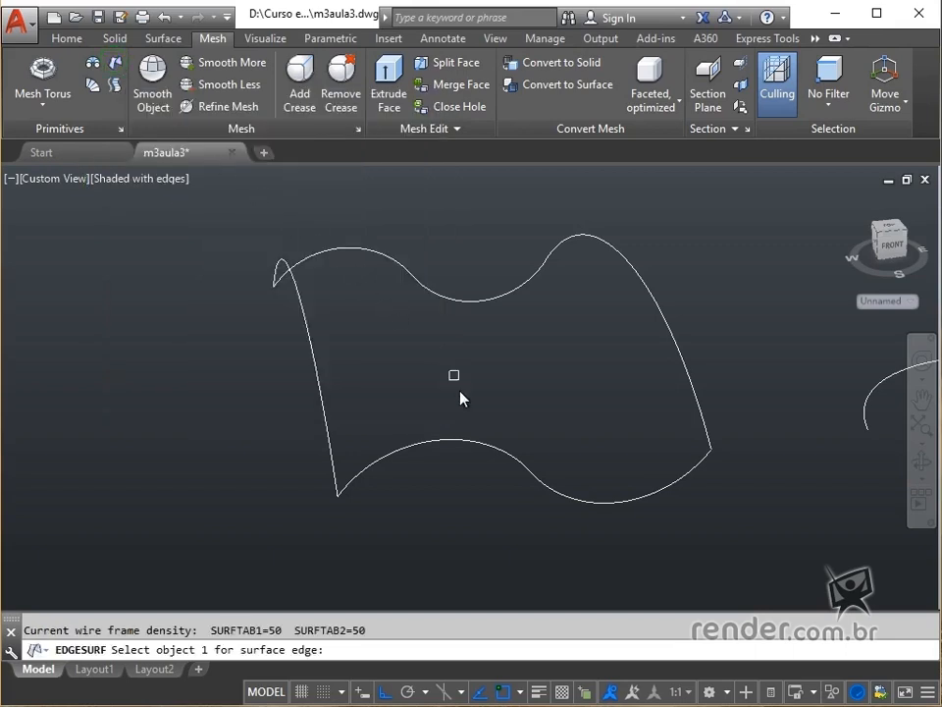
pyautogui.click(443, 448)
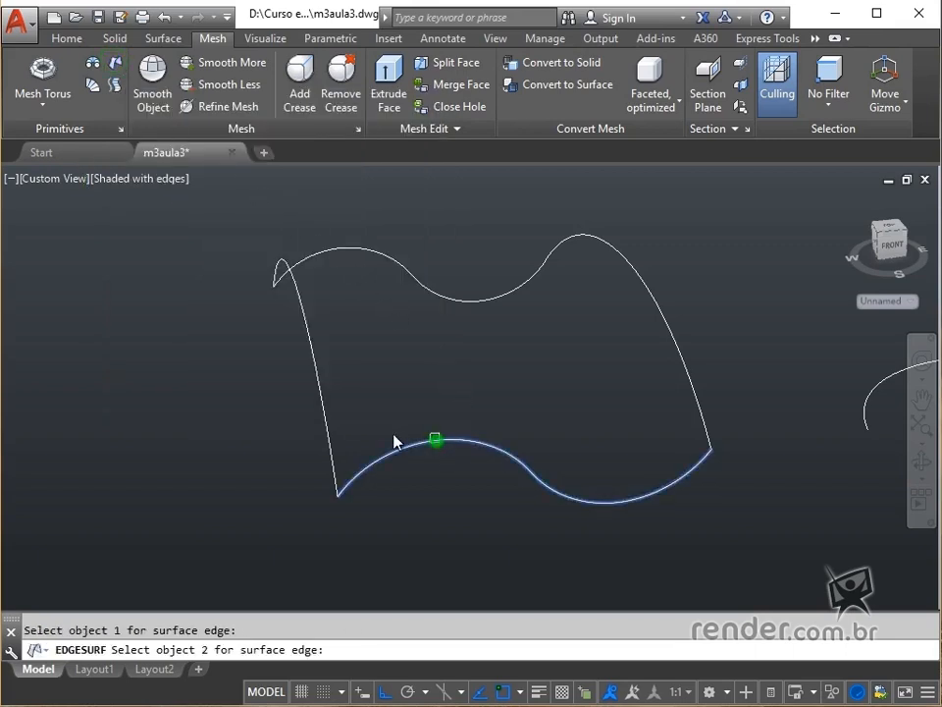
pyautogui.click(322, 395)
pyautogui.click(450, 290)
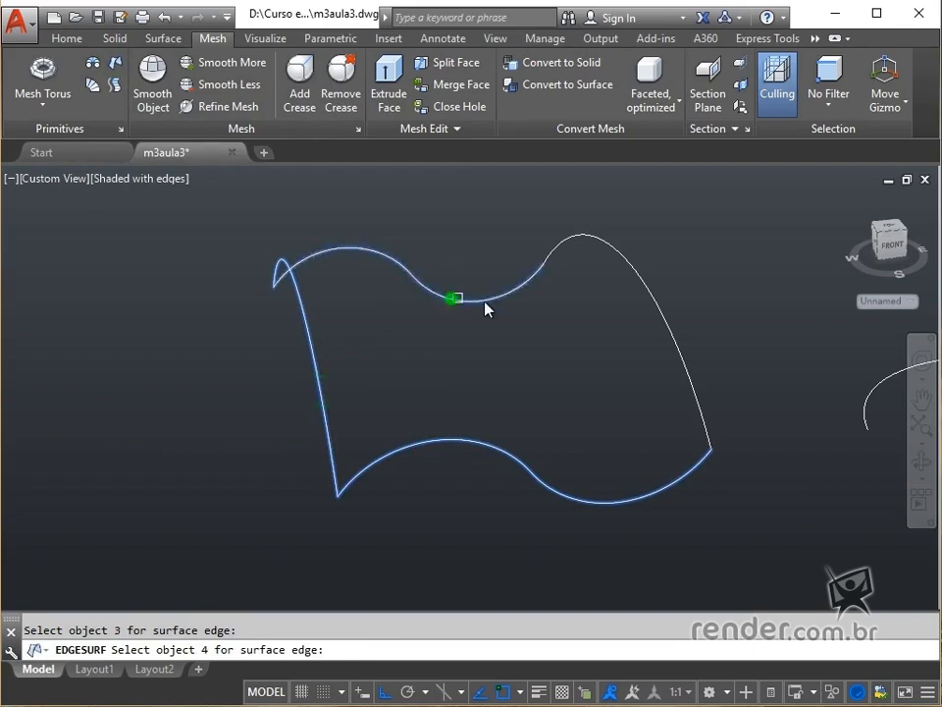
pyautogui.click(657, 308)
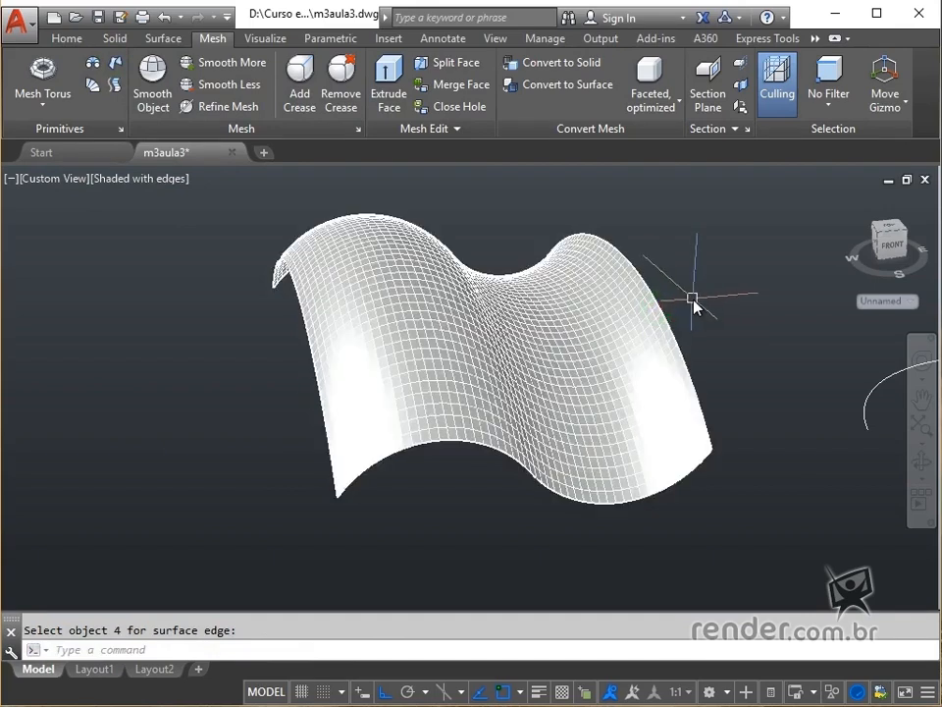
# Create a twisted ruled surface mesh between the two arcs, picking the lower arc and the upper arc nearer opposite ends
pyautogui.moveTo(717, 292); pyautogui.dragTo(547, 311, button='middle')
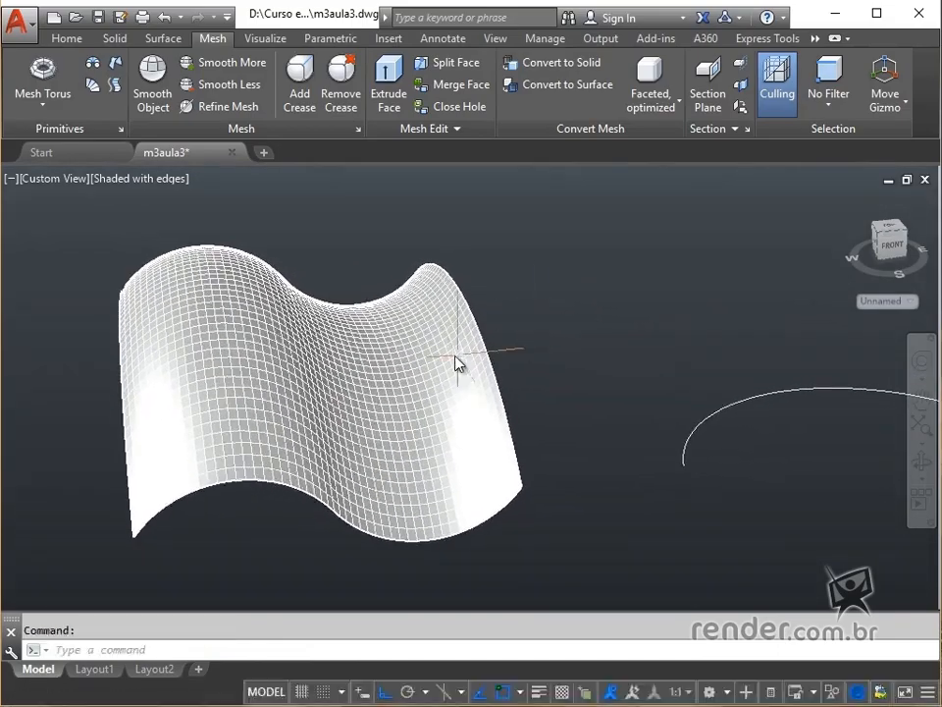
pyautogui.keyDown('shift'); pyautogui.moveTo(459, 362); pyautogui.dragTo(505, 505, button='middle'); pyautogui.keyUp('shift')
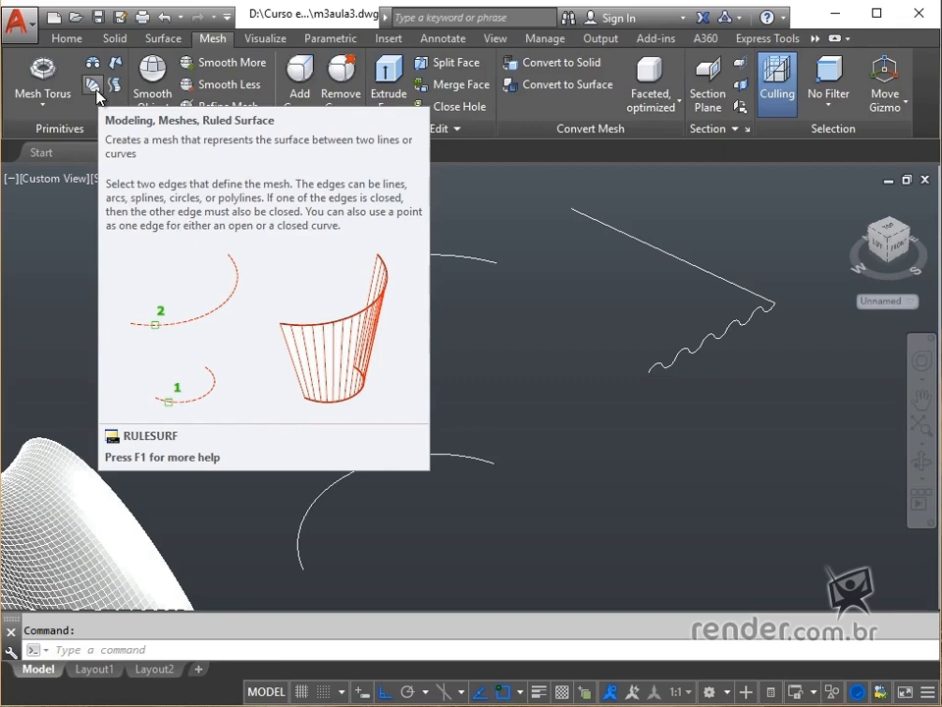
pyautogui.click(93, 86)
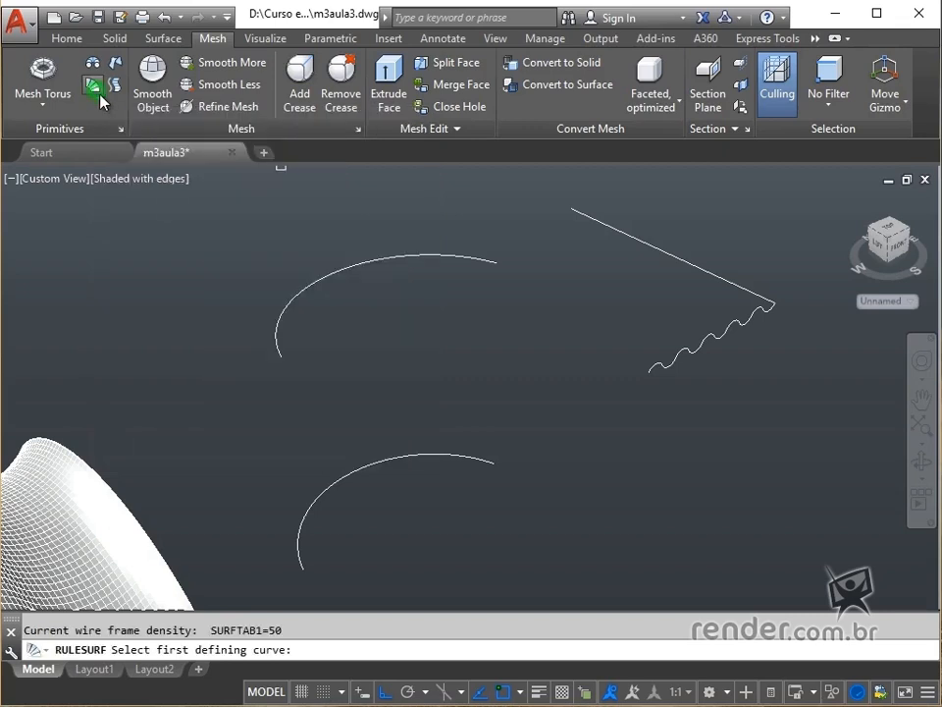
pyautogui.click(406, 459)
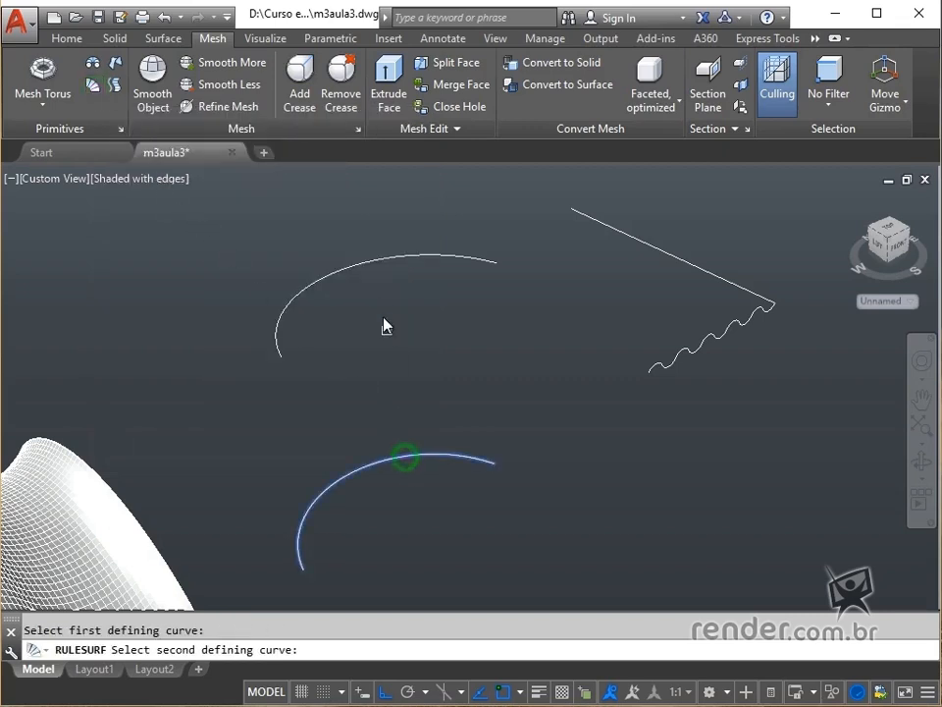
pyautogui.click(366, 268)
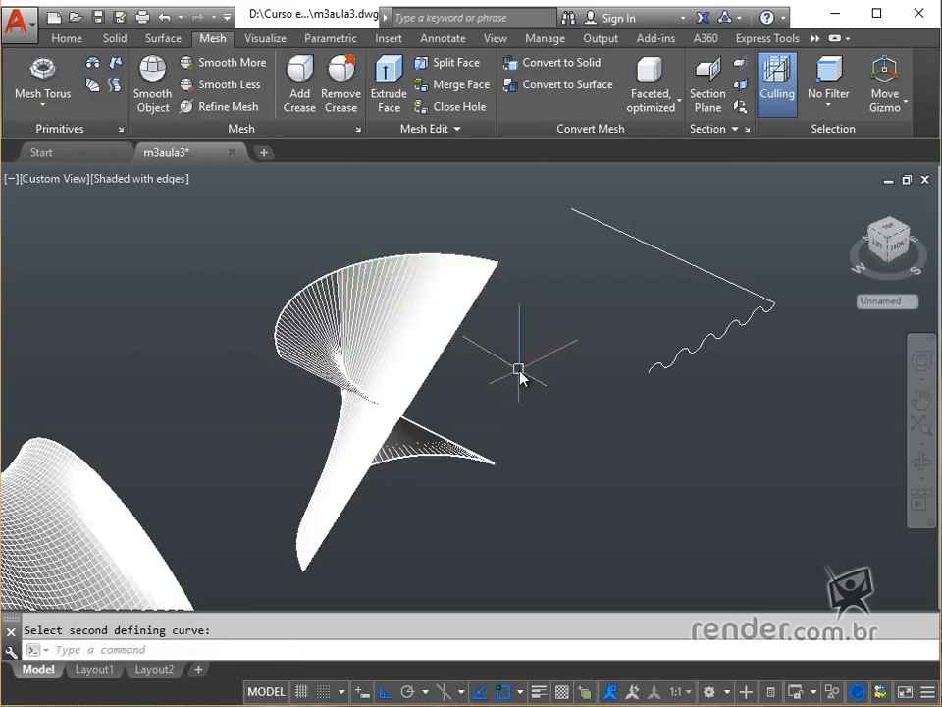
# Create a tabulated surface mesh using the small wavy curve as the path and the straight line as the direction vector
pyautogui.moveTo(540, 445)
pyautogui.keyDown('shift'); pyautogui.mouseDown(button='middle')
pyautogui.moveTo(488, 444)
pyautogui.moveTo(462, 431)
pyautogui.moveTo(458, 402)
pyautogui.moveTo(499, 395)
pyautogui.moveTo(559, 443)
pyautogui.mouseUp(button='middle'); pyautogui.keyUp('shift')
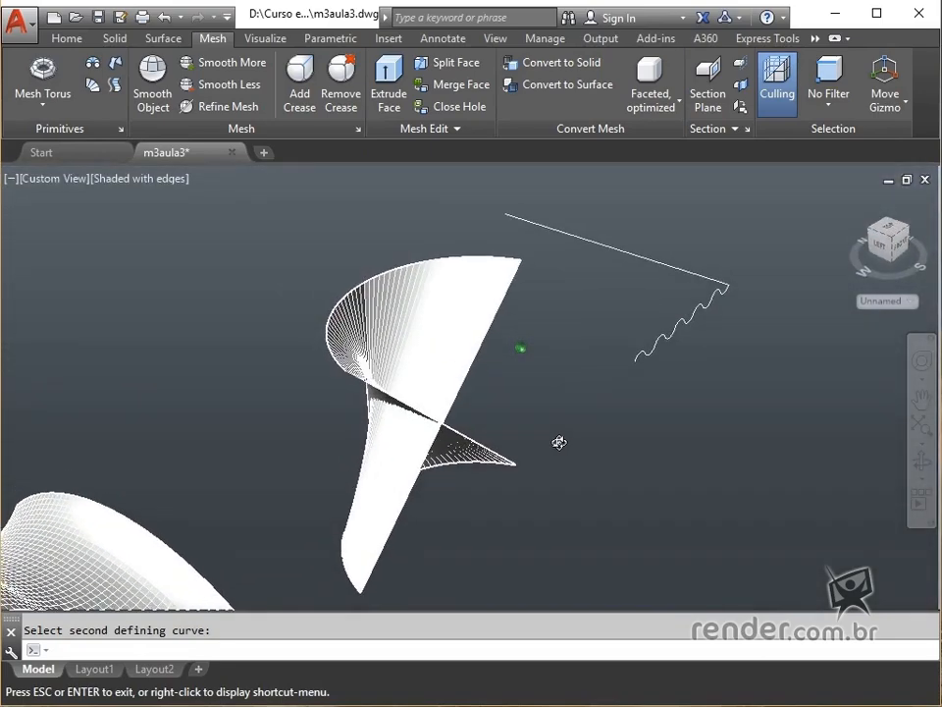
pyautogui.keyDown('shift'); pyautogui.moveTo(667, 421); pyautogui.dragTo(417, 442, button='middle'); pyautogui.keyUp('shift')
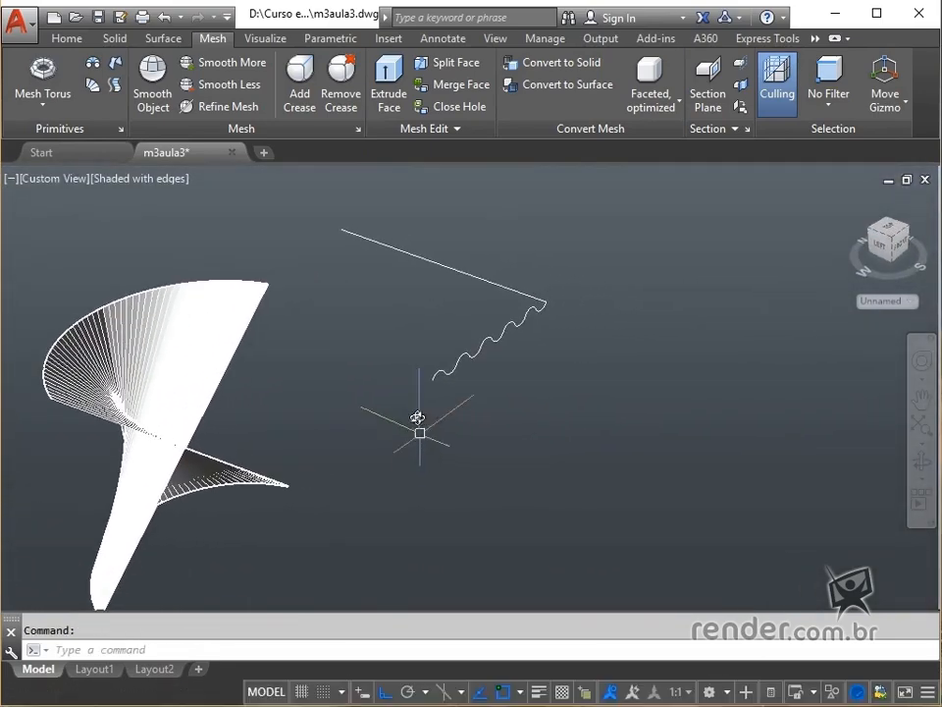
pyautogui.click(115, 85)
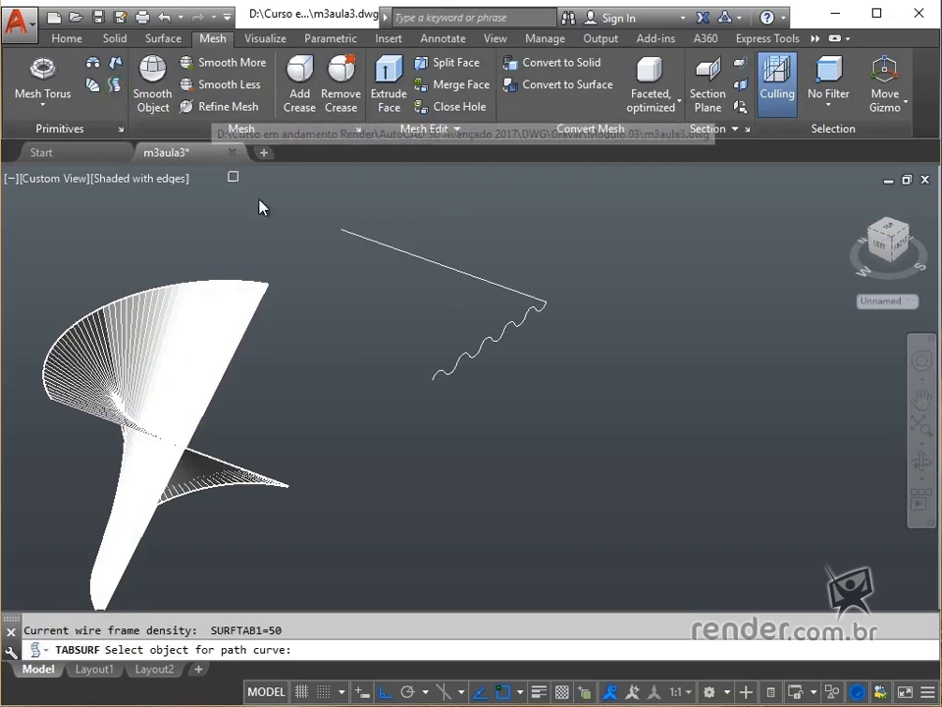
pyautogui.click(497, 342)
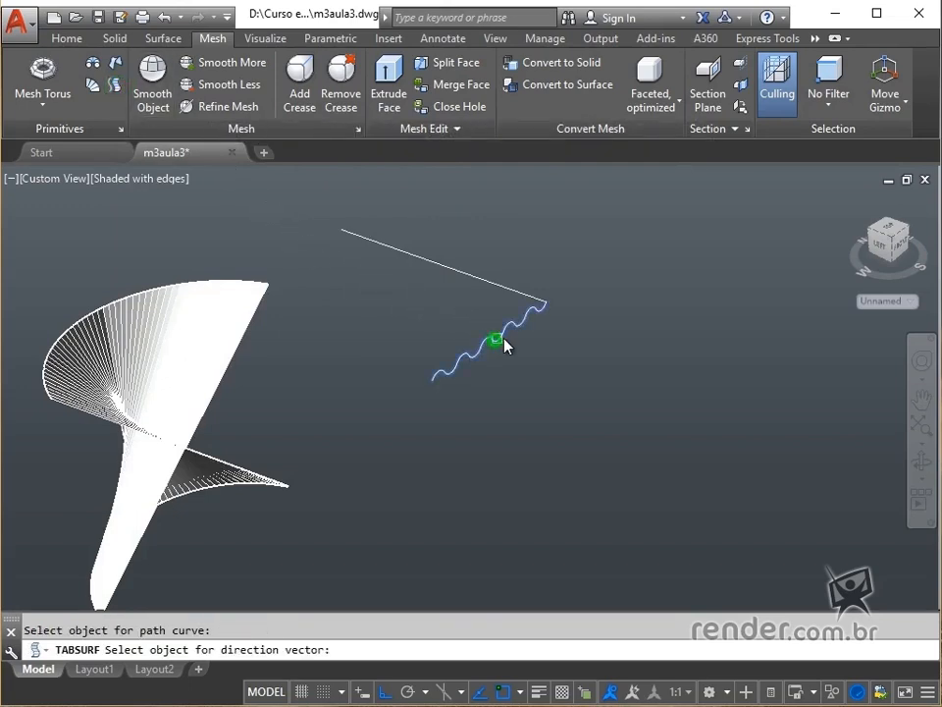
pyautogui.click(484, 280)
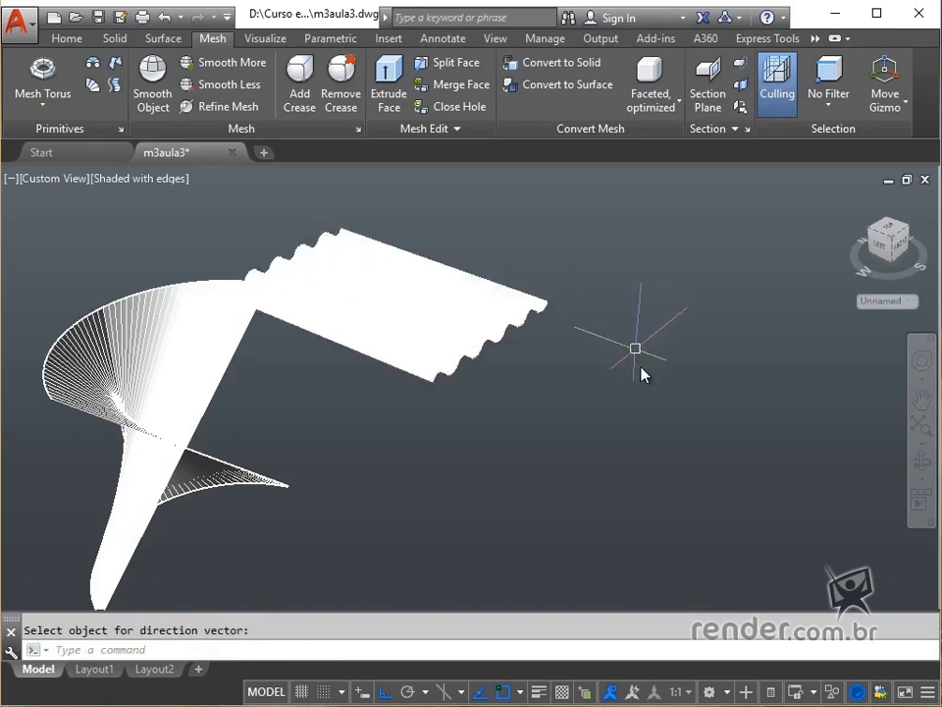
pyautogui.moveTo(641, 372)
pyautogui.keyDown('shift'); pyautogui.mouseDown(button='middle')
pyautogui.moveTo(605, 391)
pyautogui.moveTo(550, 354)
pyautogui.moveTo(472, 354)
pyautogui.moveTo(431, 326)
pyautogui.moveTo(454, 320)
pyautogui.moveTo(551, 400)
pyautogui.moveTo(604, 404)
pyautogui.moveTo(598, 409)
pyautogui.mouseUp(button='middle'); pyautogui.keyUp('shift')
pyautogui.scroll(-4, 578, 409)
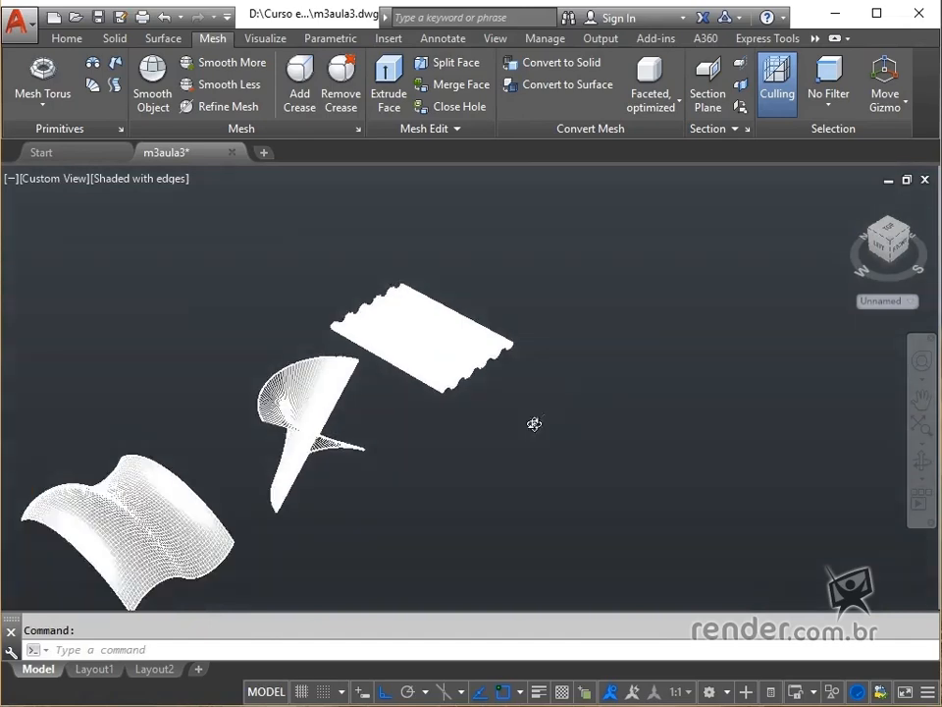
pyautogui.keyDown('shift'); pyautogui.moveTo(528, 420); pyautogui.dragTo(622, 294, button='middle'); pyautogui.keyUp('shift')
pyautogui.keyDown('shift'); pyautogui.moveTo(504, 427); pyautogui.dragTo(530, 401, button='middle'); pyautogui.keyUp('shift')
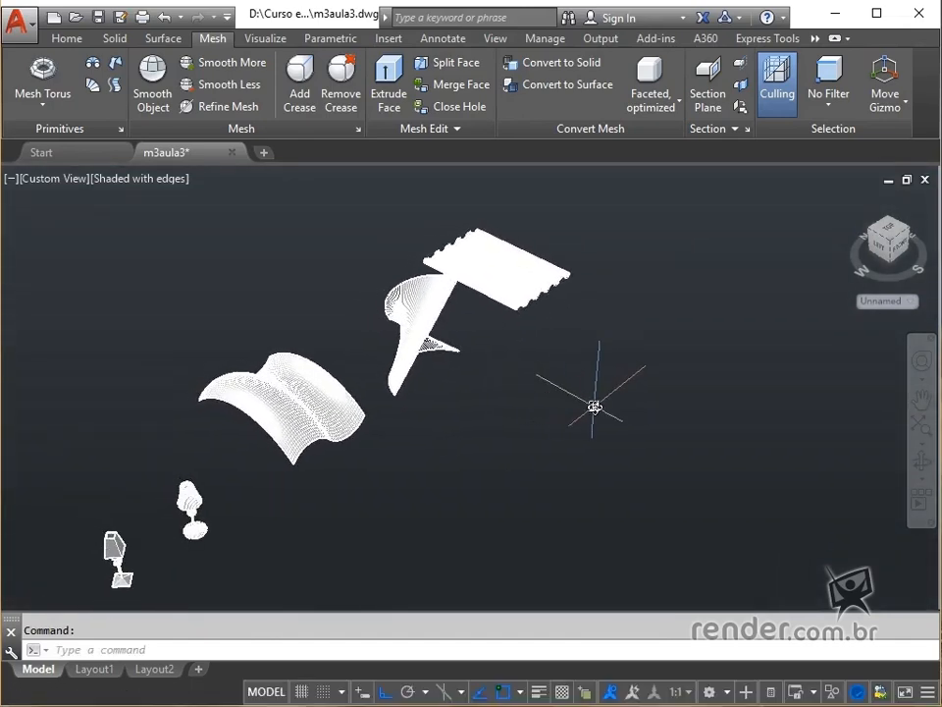